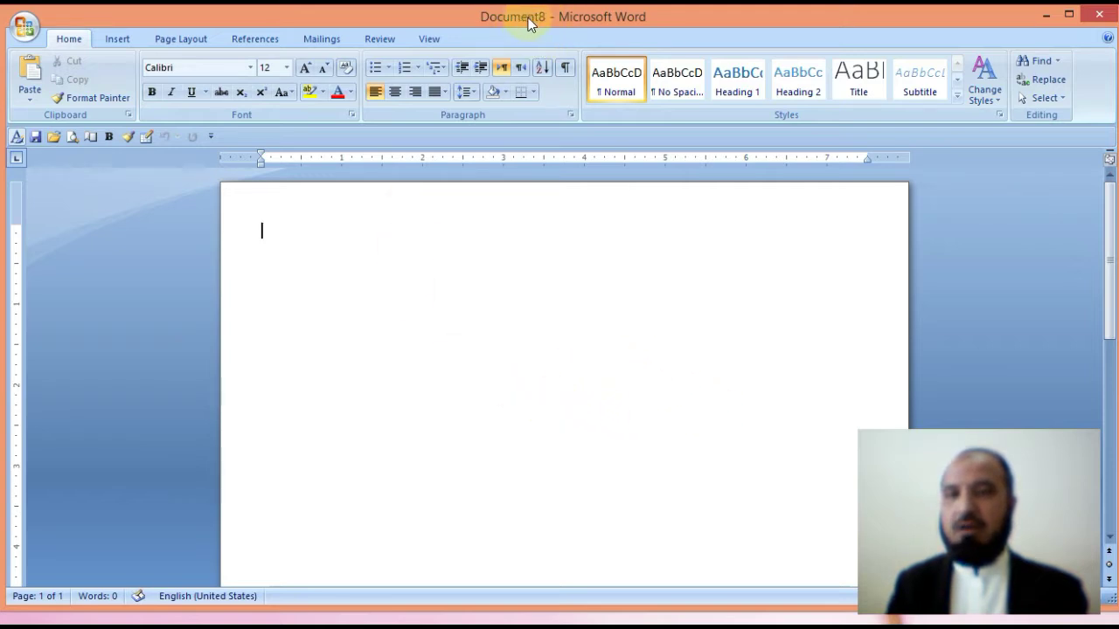
left_click(24, 29)
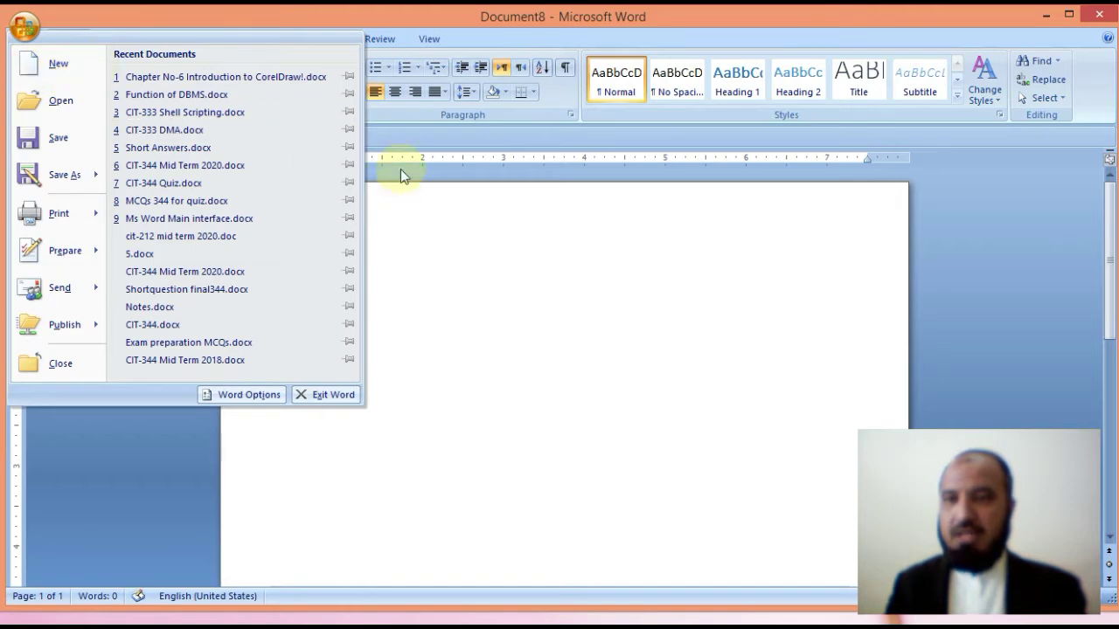
left_click(394, 207)
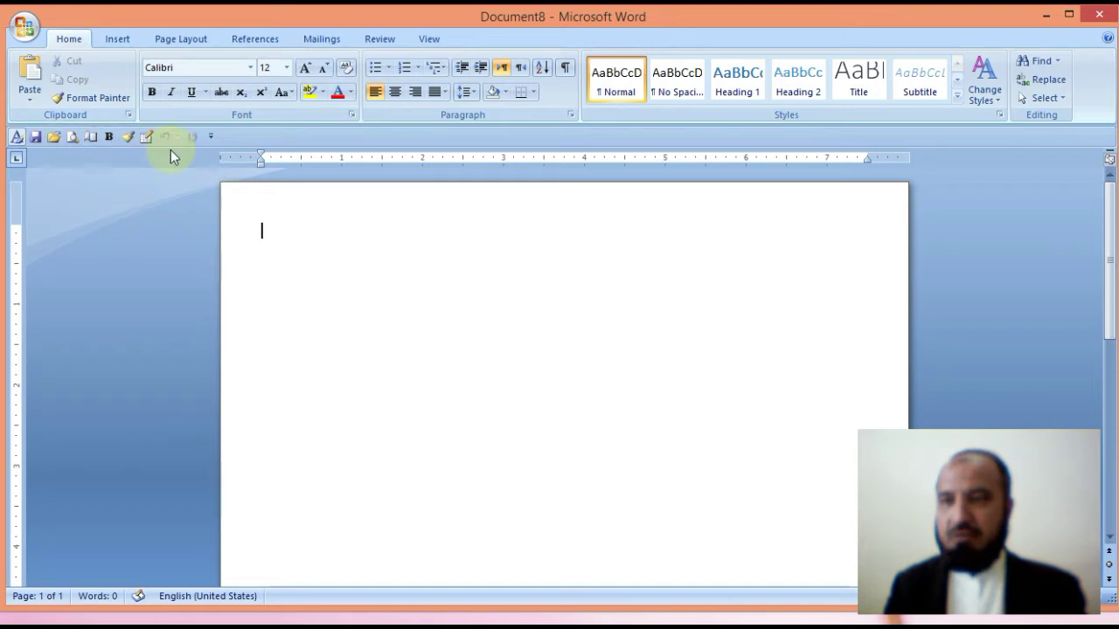
Add the New command to the Quick Access Toolbar
left_click(209, 137)
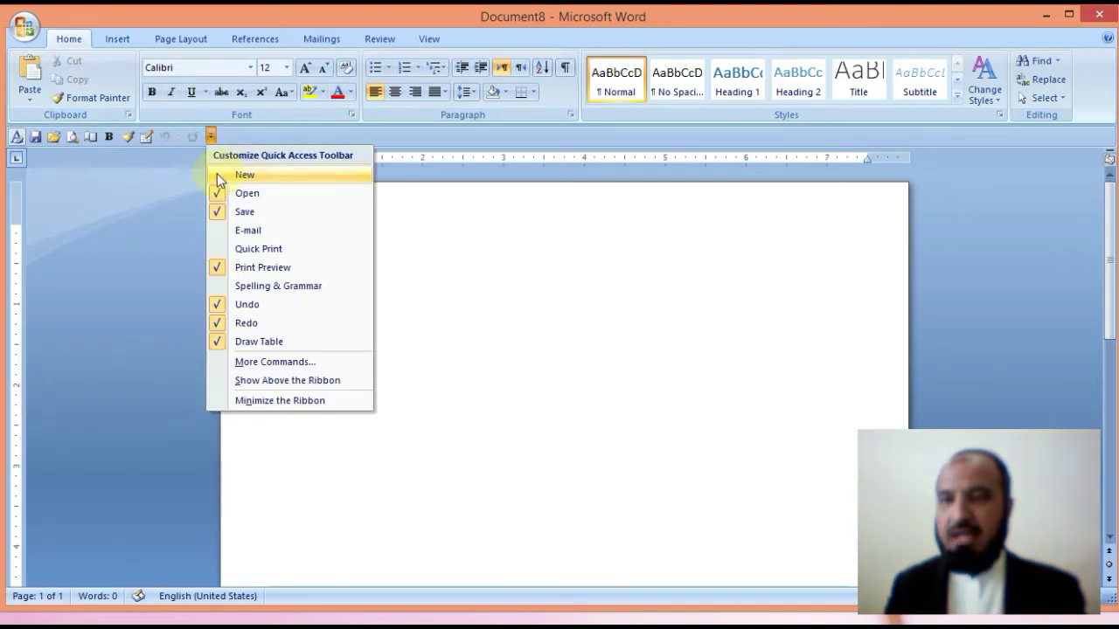
left_click(217, 174)
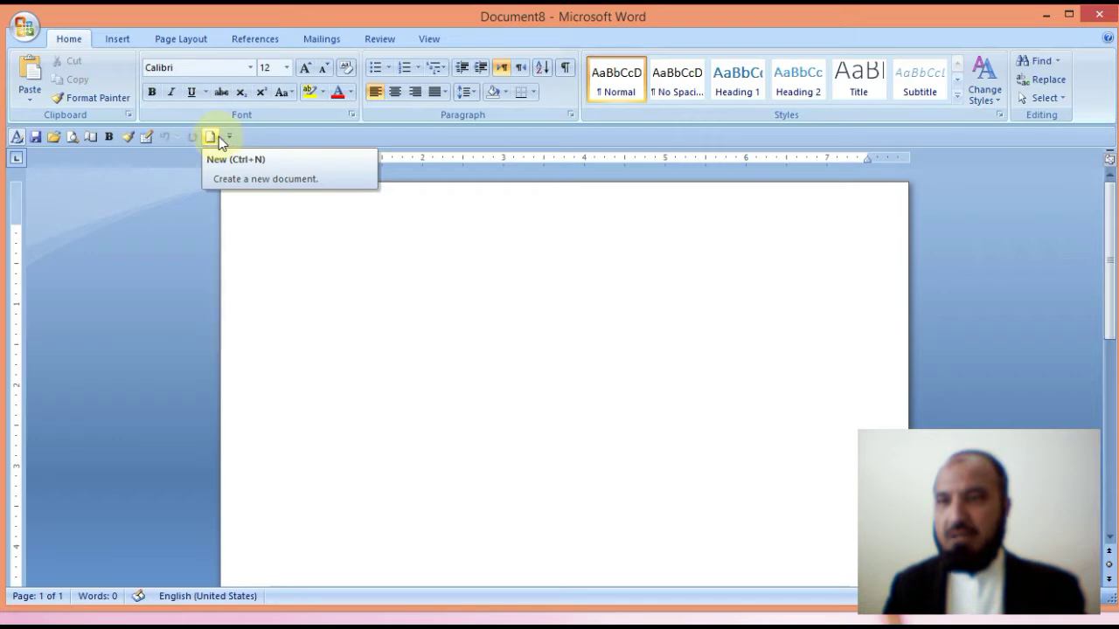
Try to create a new blank document from the Blank document template
left_click(24, 28)
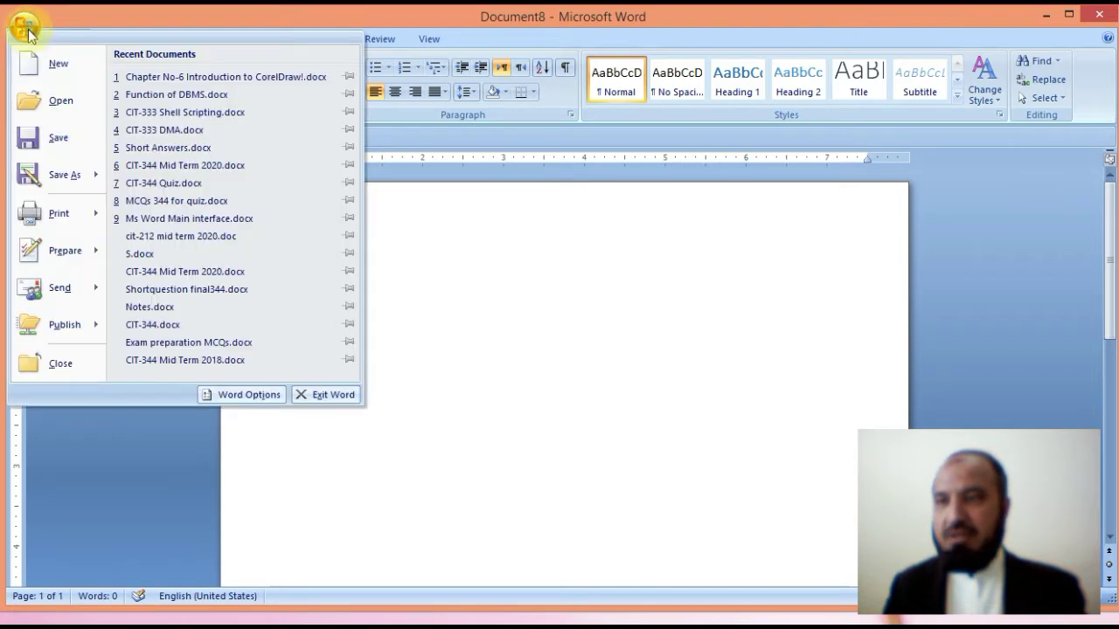
left_click(60, 68)
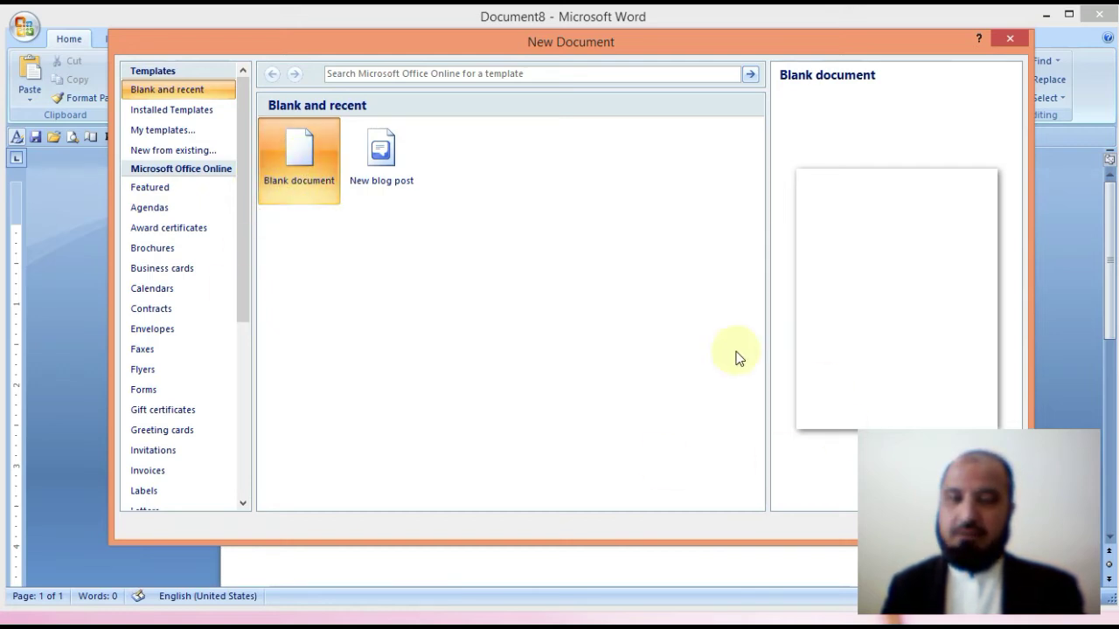
key("Return")
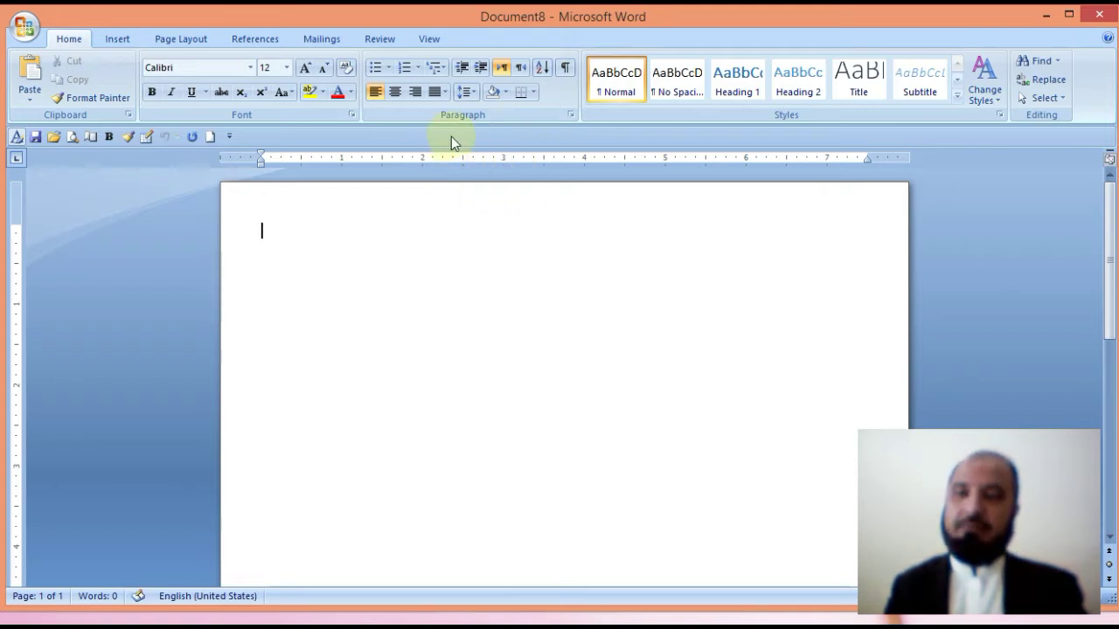
left_click(29, 37)
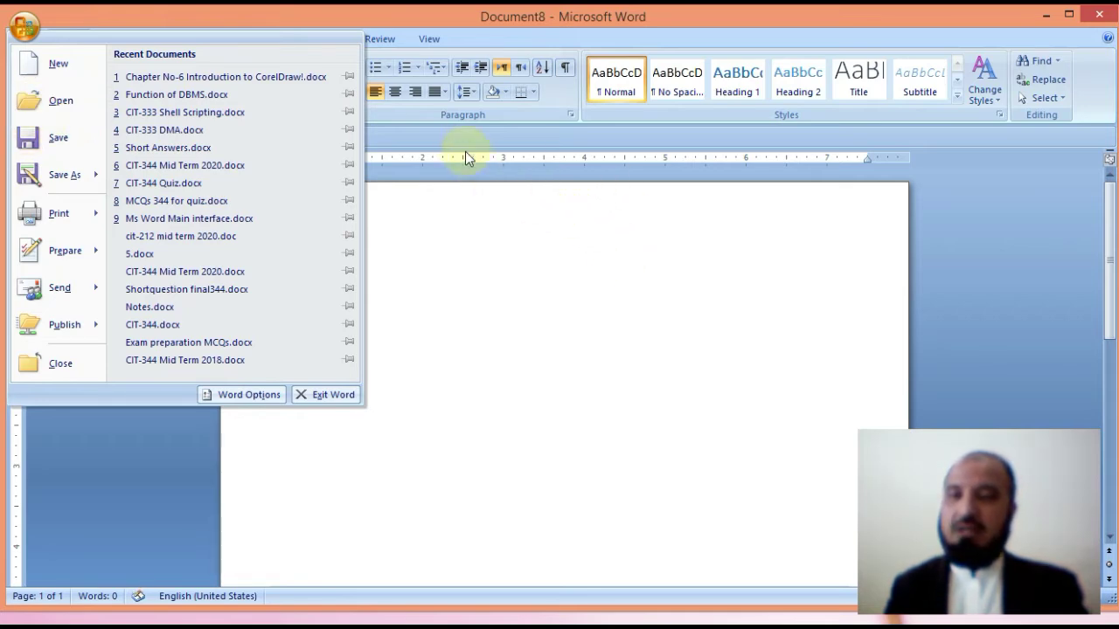
left_click(457, 212)
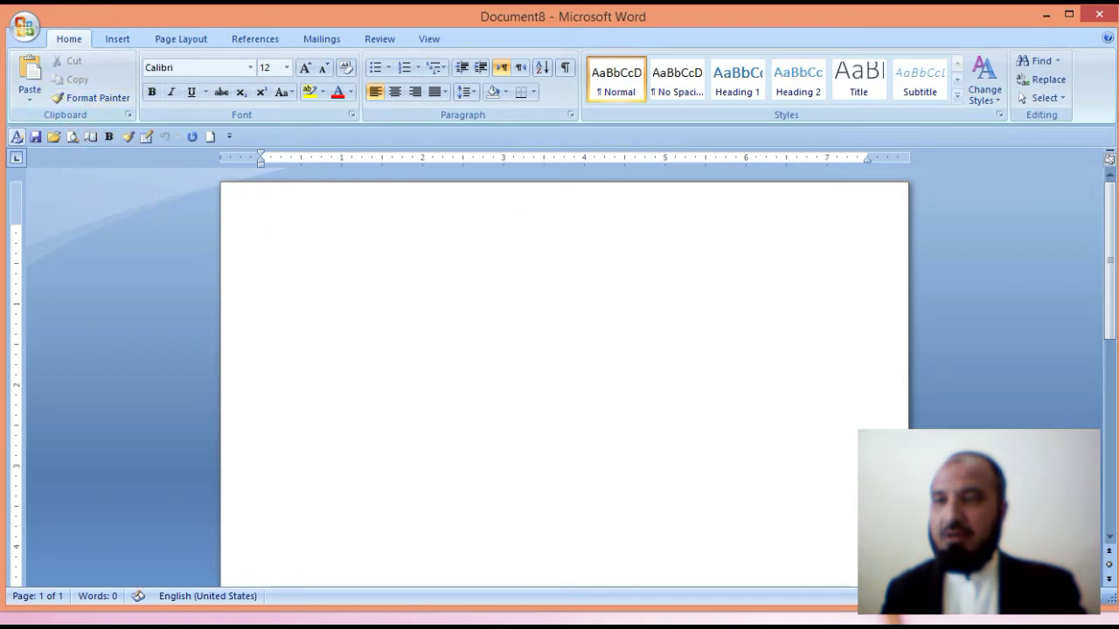
Start saving the blank document as a Word document and set its file name to Functions of DBMS.docx
left_click(24, 26)
left_click(54, 139)
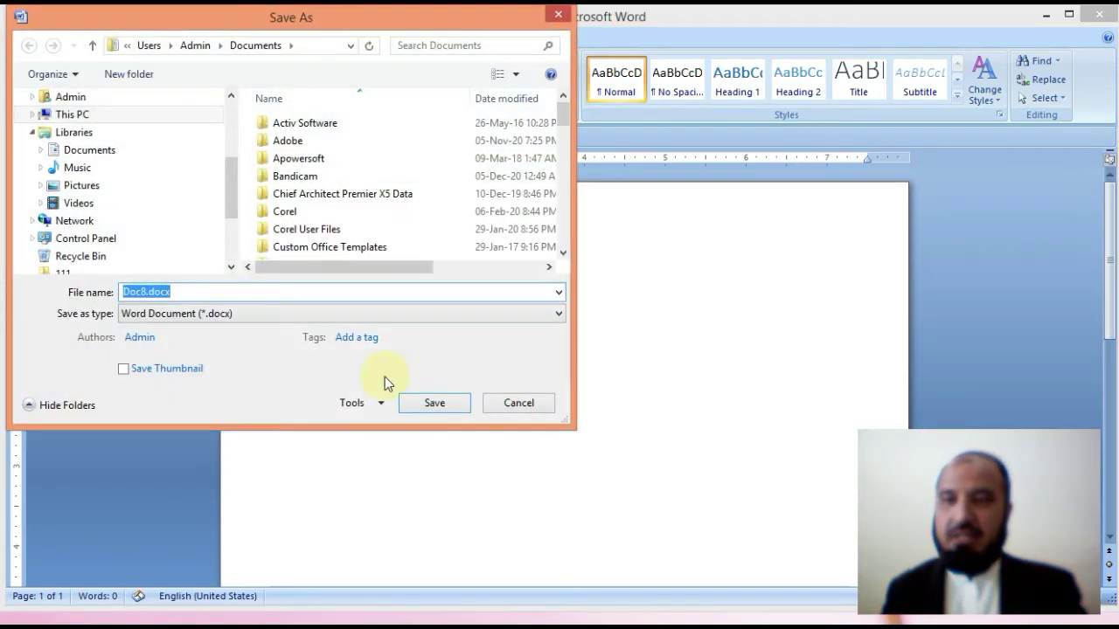
left_click_drag(302, 7, 555, 144)
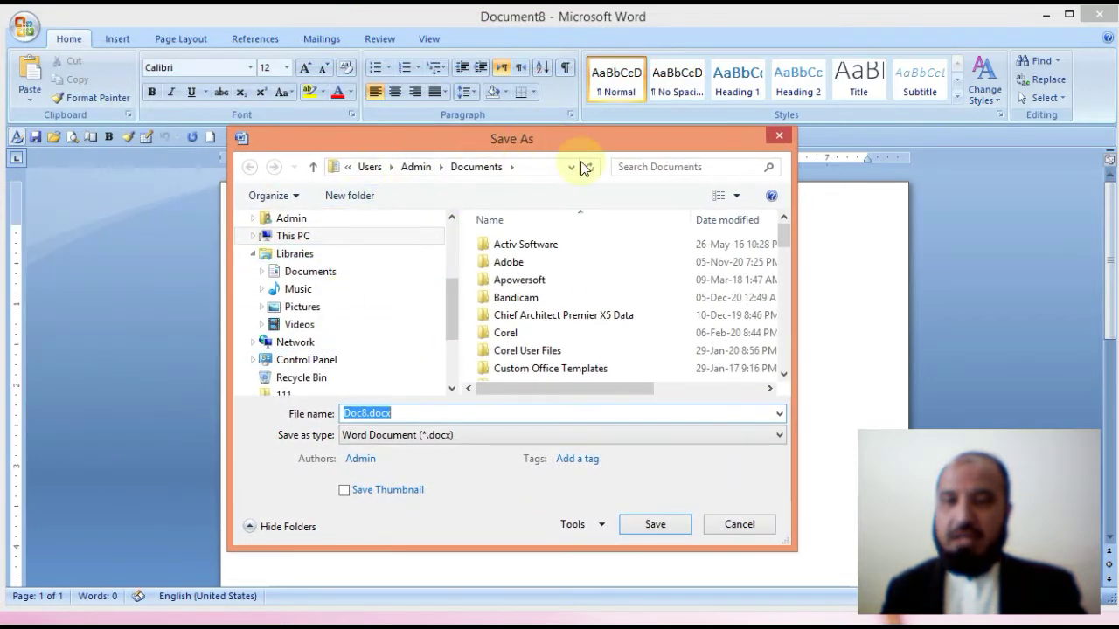
left_click(367, 416)
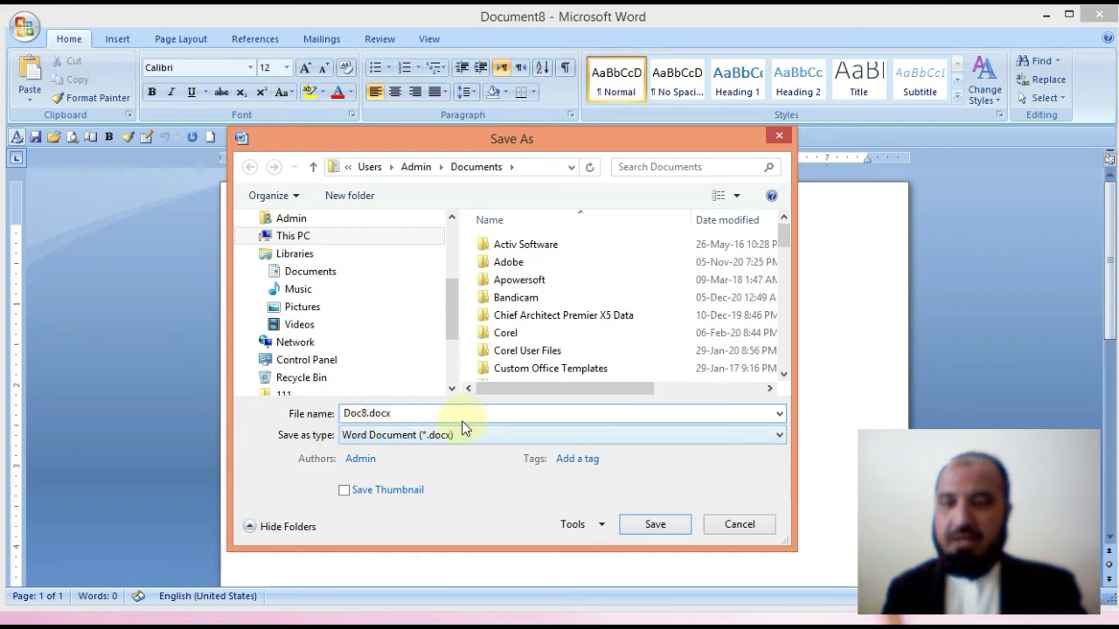
key("BackSpace")
key("BackSpace")
key("BackSpace")
key("BackSpace")
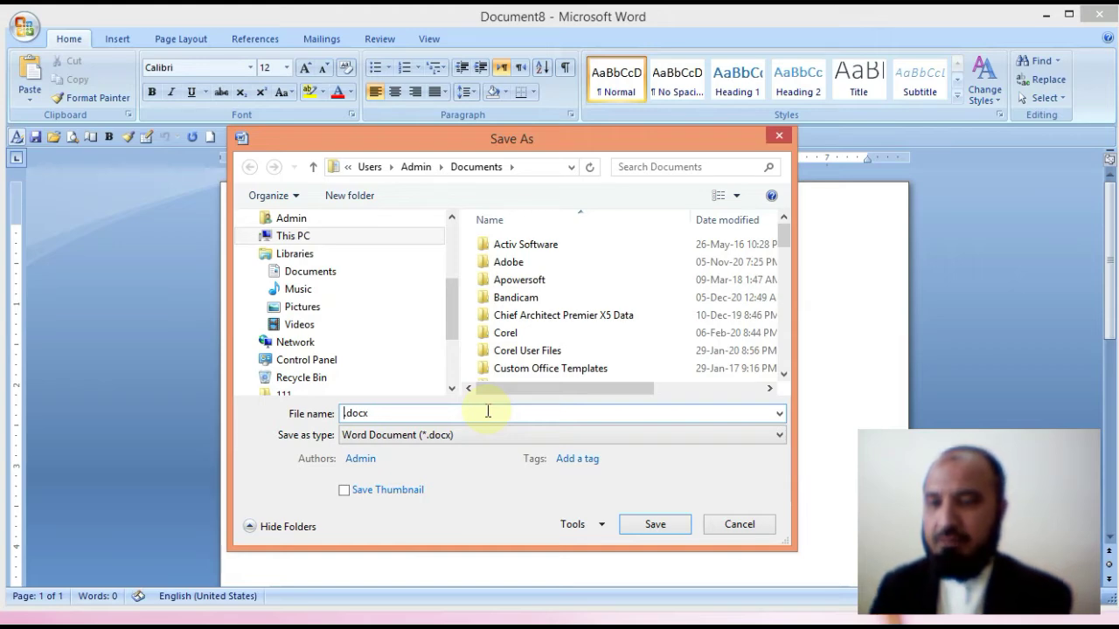
type("Function")
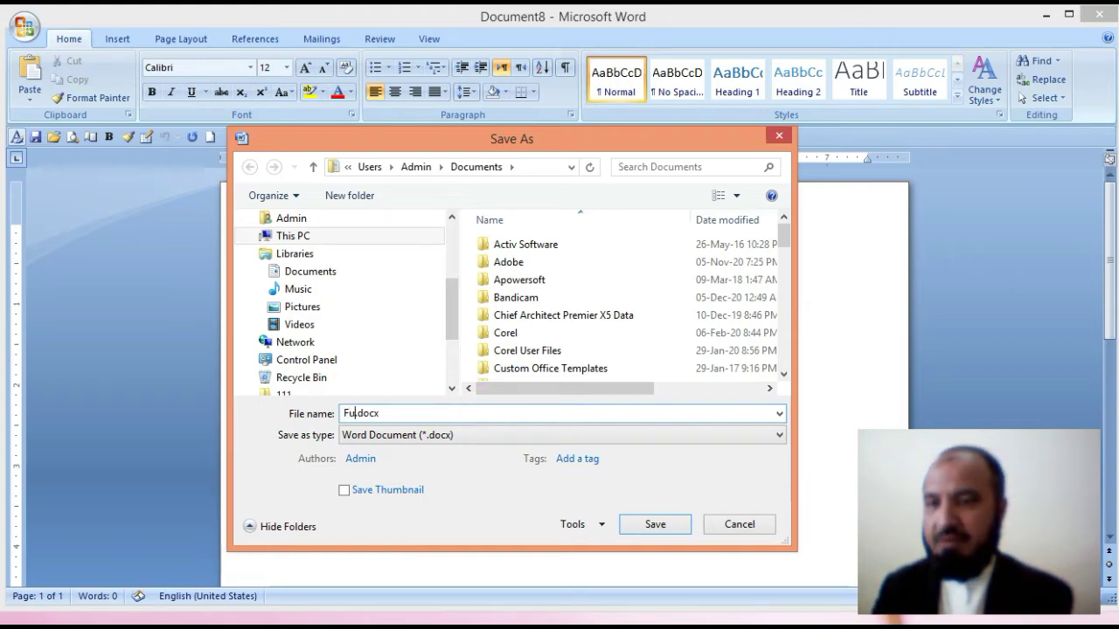
type("s of")
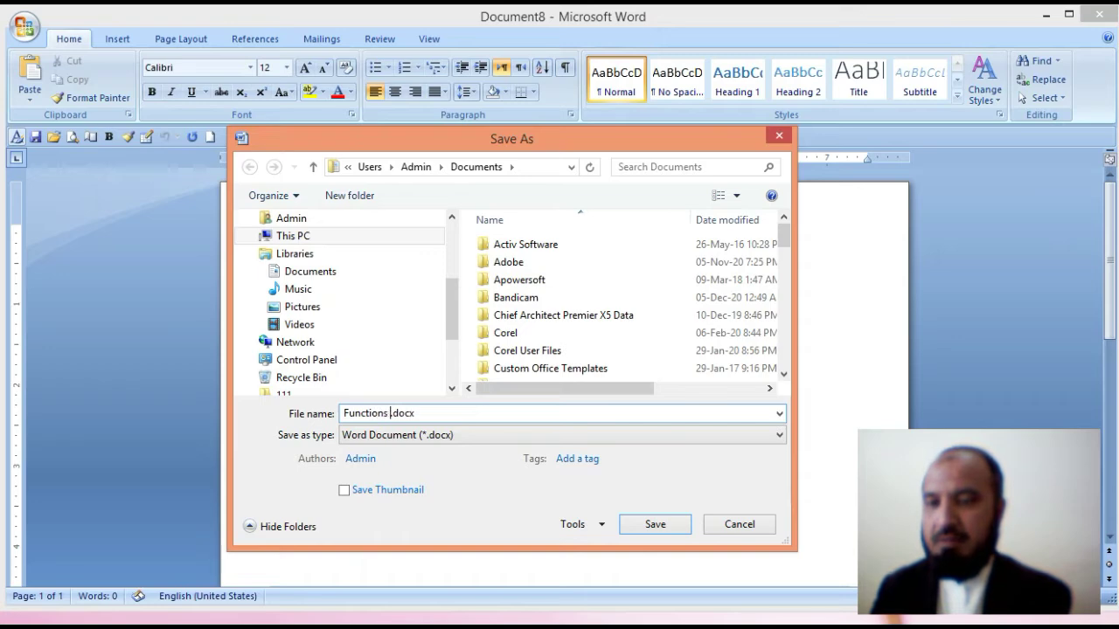
type(" DBMS")
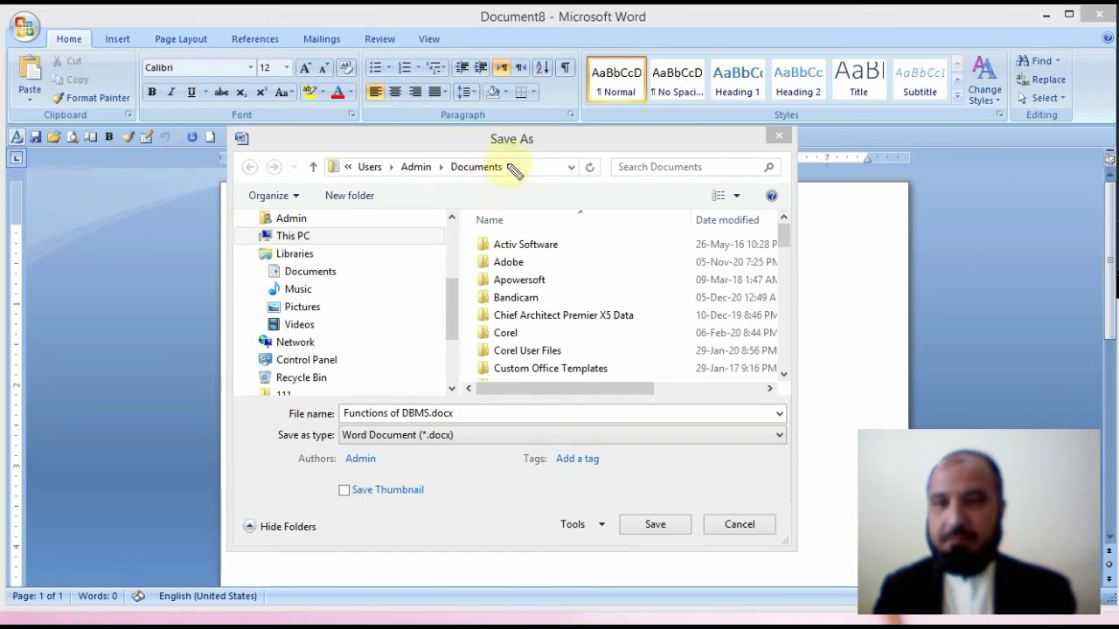
mouse_move(512, 167)
left_mouse_down()
mouse_move(495, 155)
mouse_move(495, 190)
mouse_move(507, 171)
left_mouse_up()
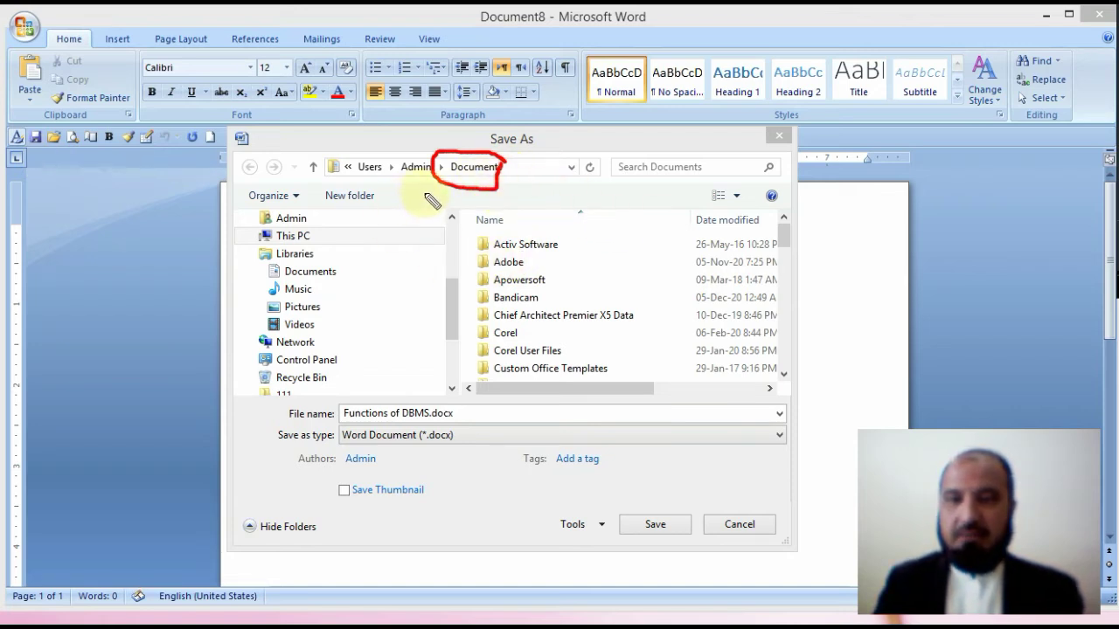
key("Escape")
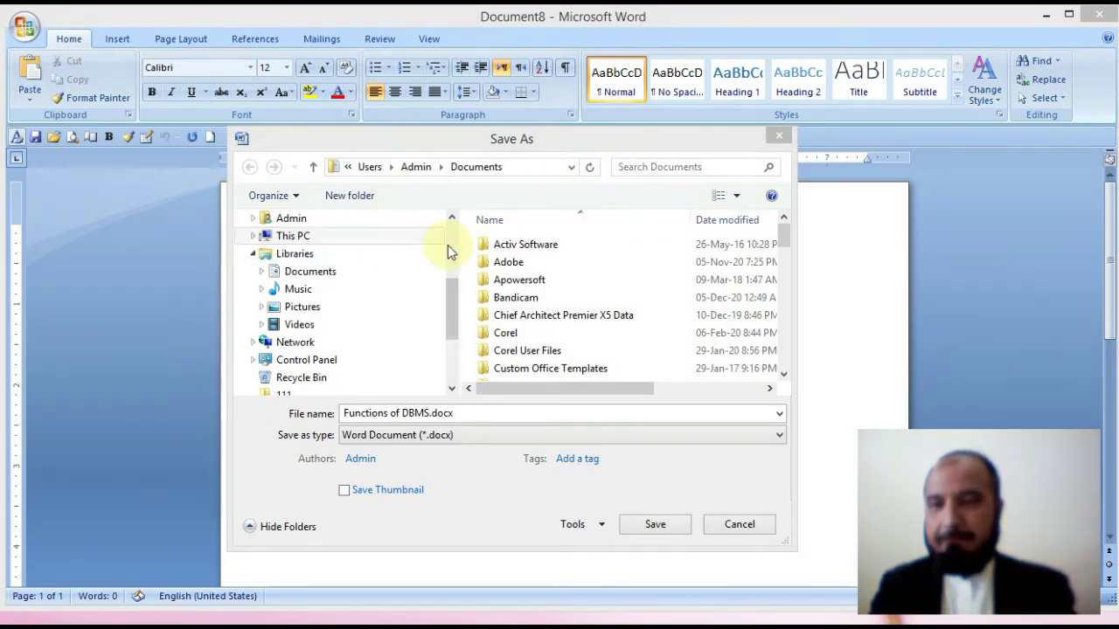
Choose Local Disk (E:) under This PC as the location for saving the document
left_click(255, 237)
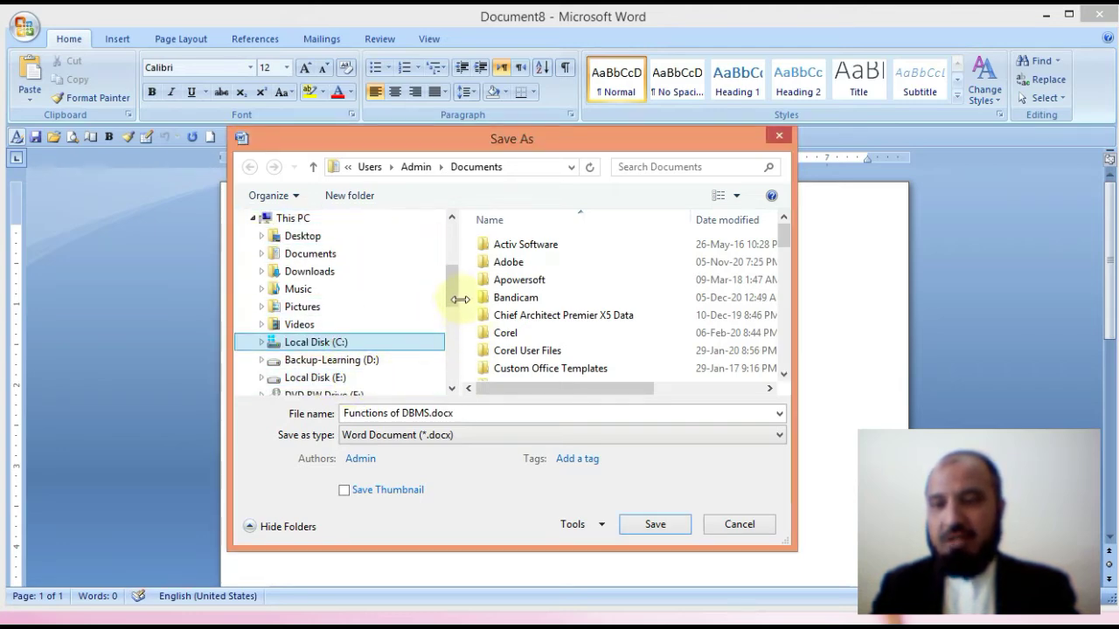
left_click_drag(454, 293, 455, 296)
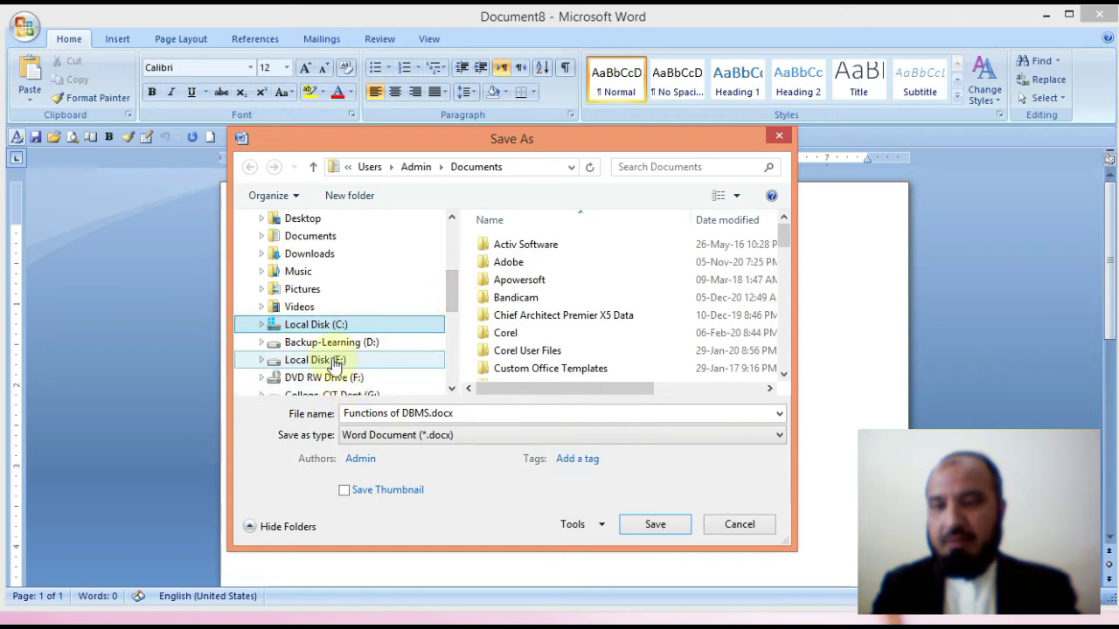
left_click(362, 362)
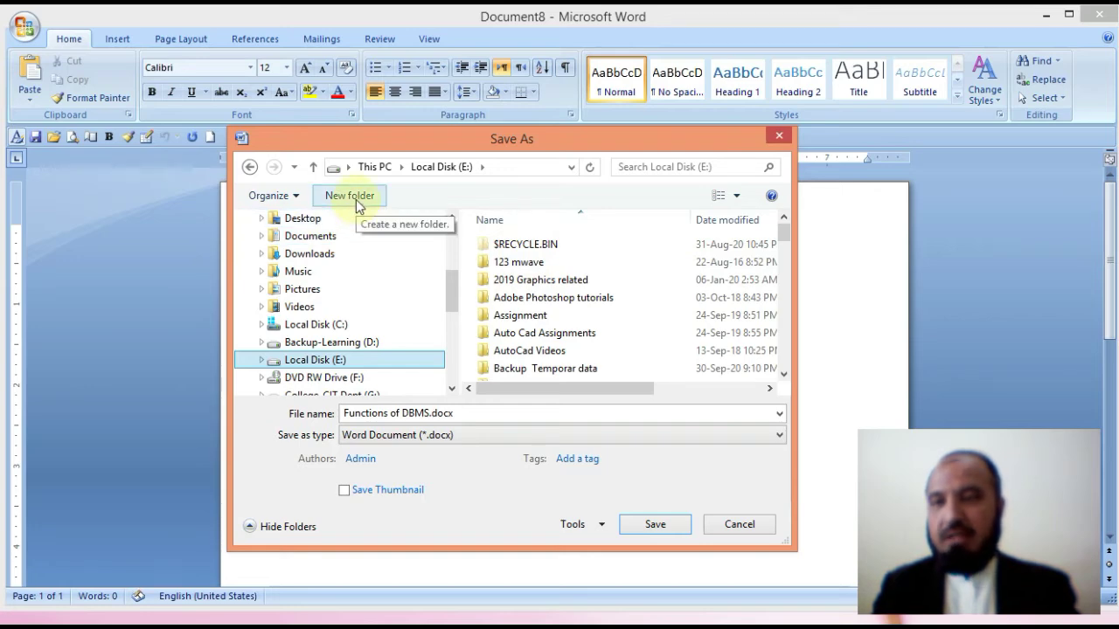
Create a new folder on Local Disk (E:) and try to name it My doc, declining to merge it with the existing folder
left_click(354, 198)
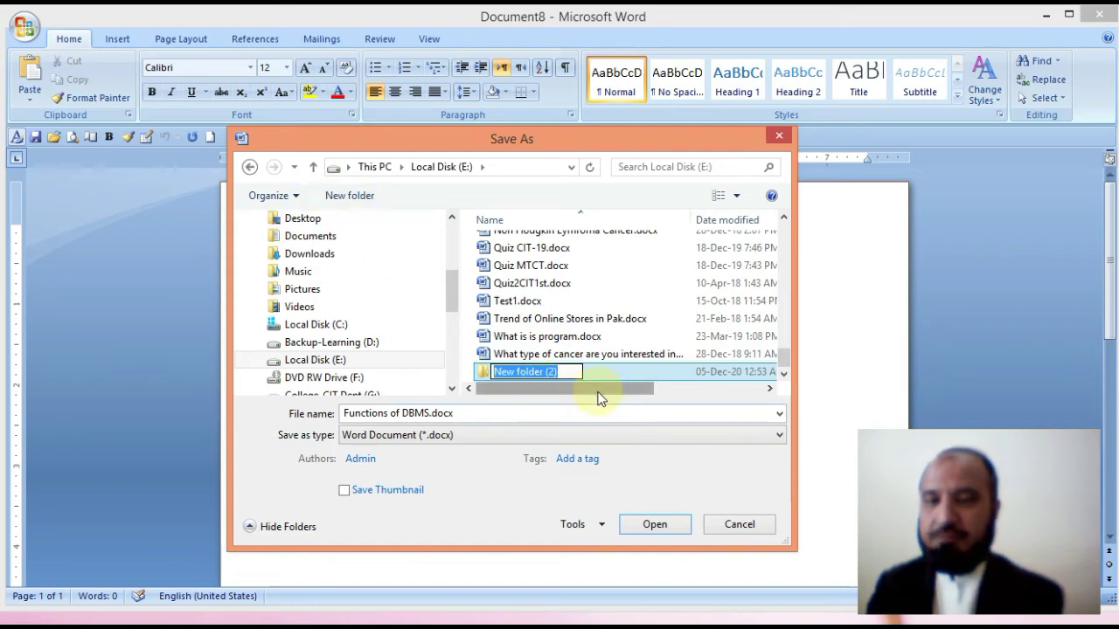
type("My doc")
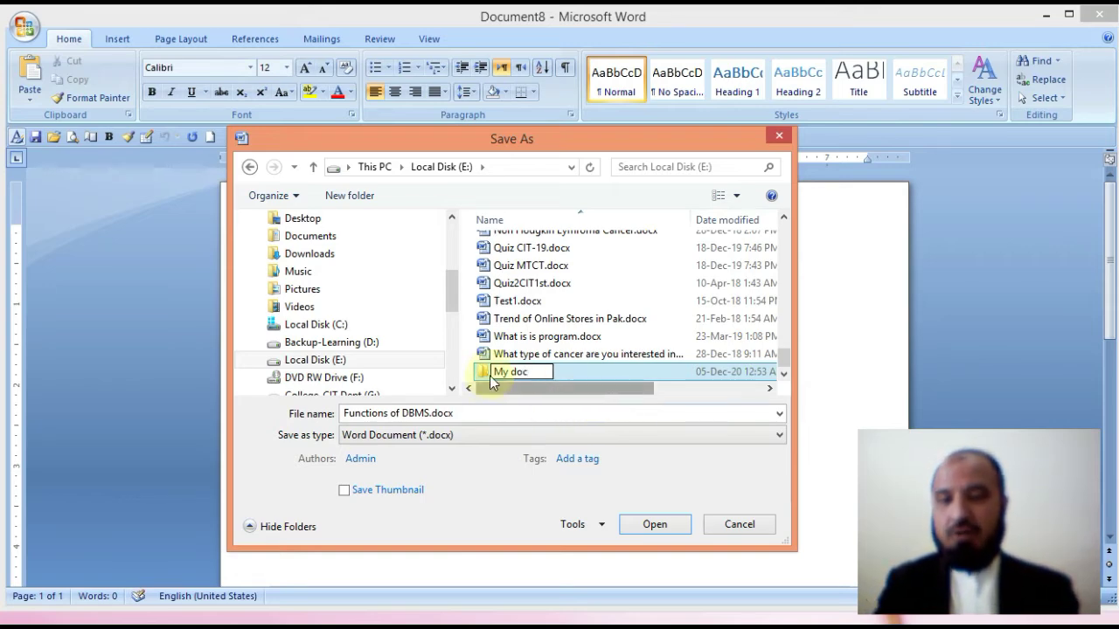
key("Return")
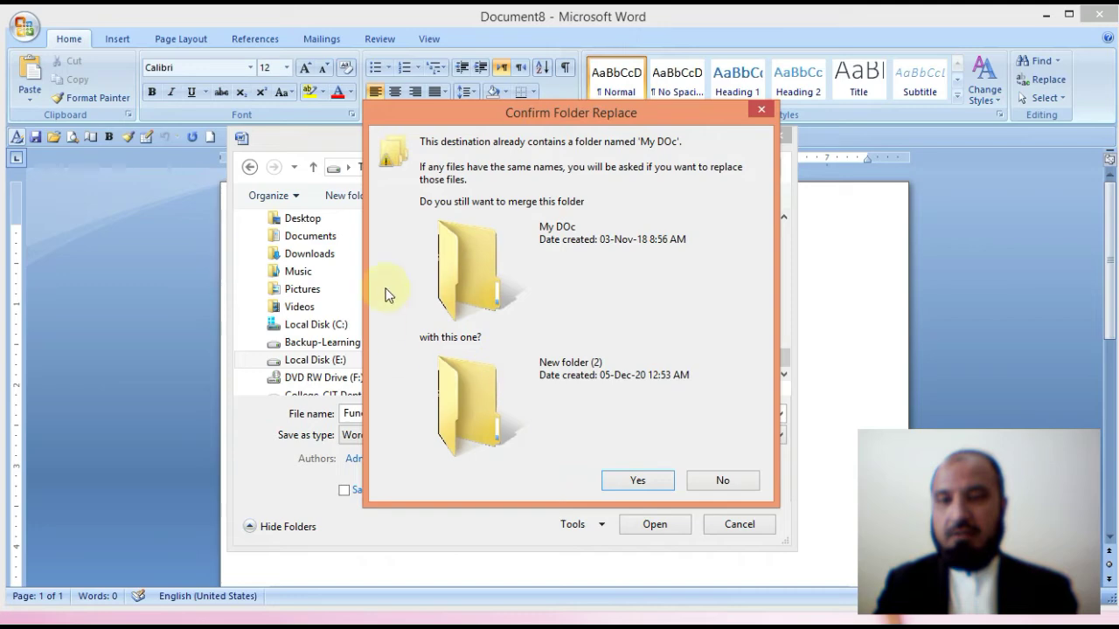
left_click(717, 488)
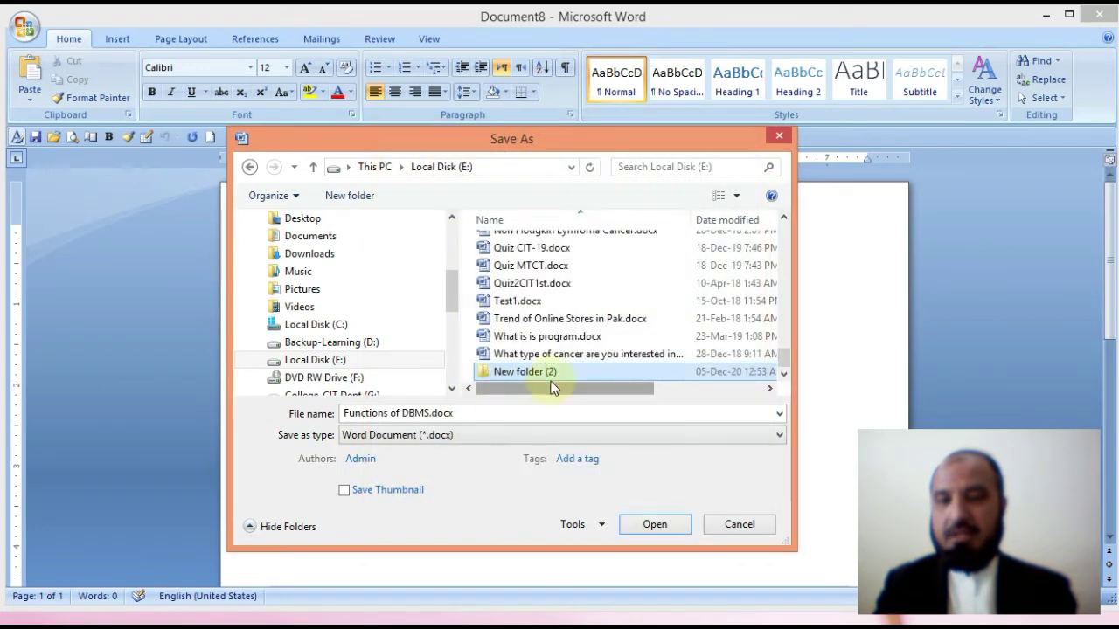
Rename the new folder as My Docs and open it as the save location
right_click(503, 373)
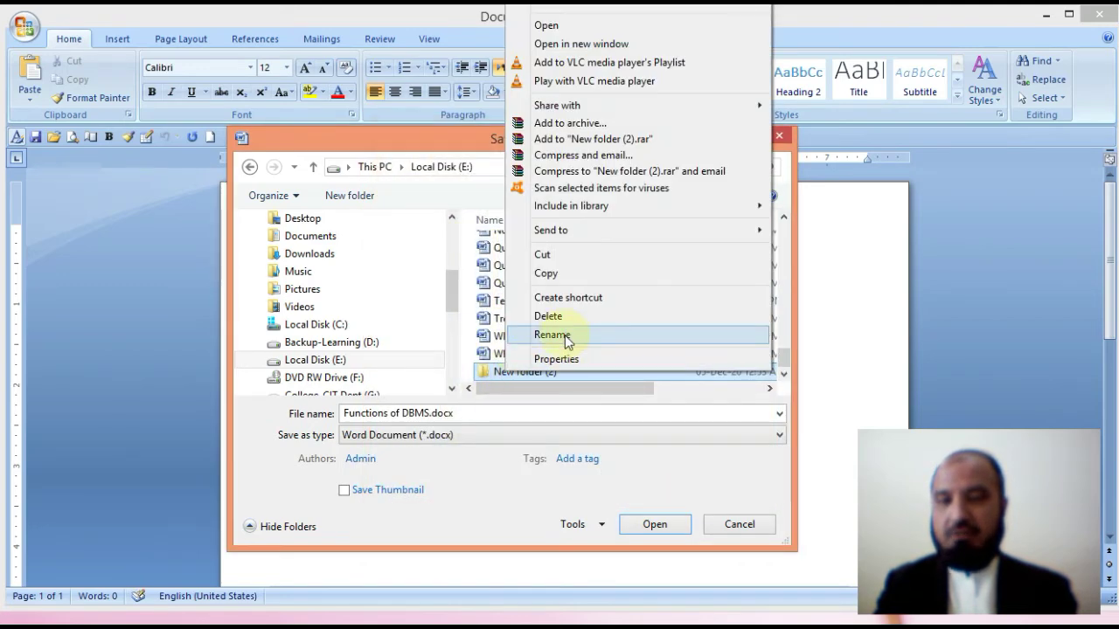
left_click(564, 335)
type("My Docs")
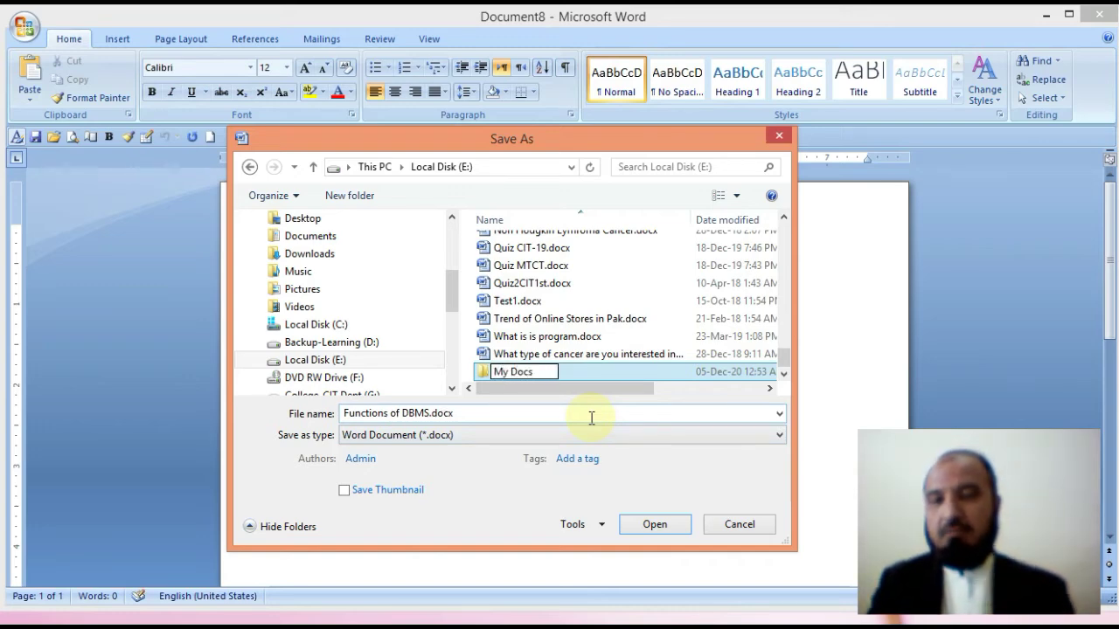
double_click(487, 376)
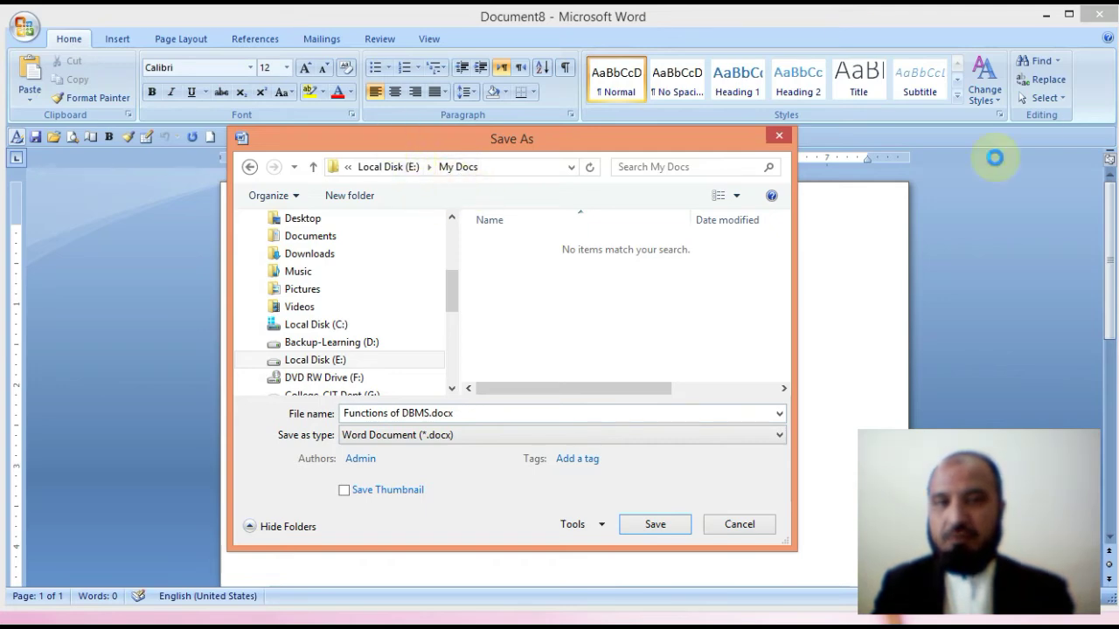
left_click(1097, 50)
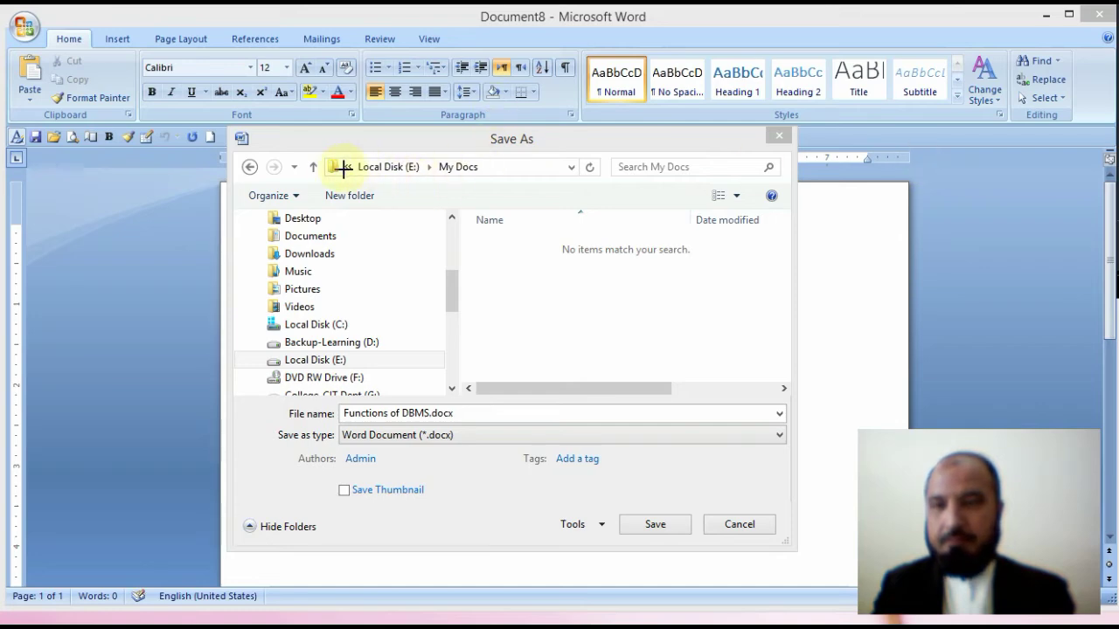
left_click_drag(324, 156, 503, 178)
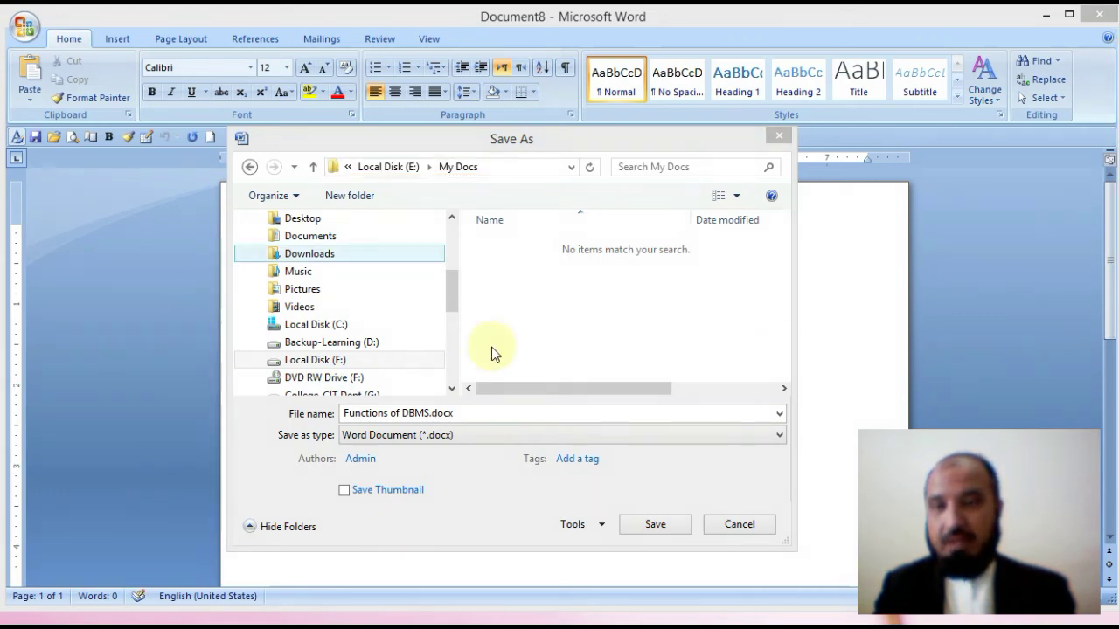
Save the document in the My Docs folder and write Functions of DBMS on its first line
left_click(651, 525)
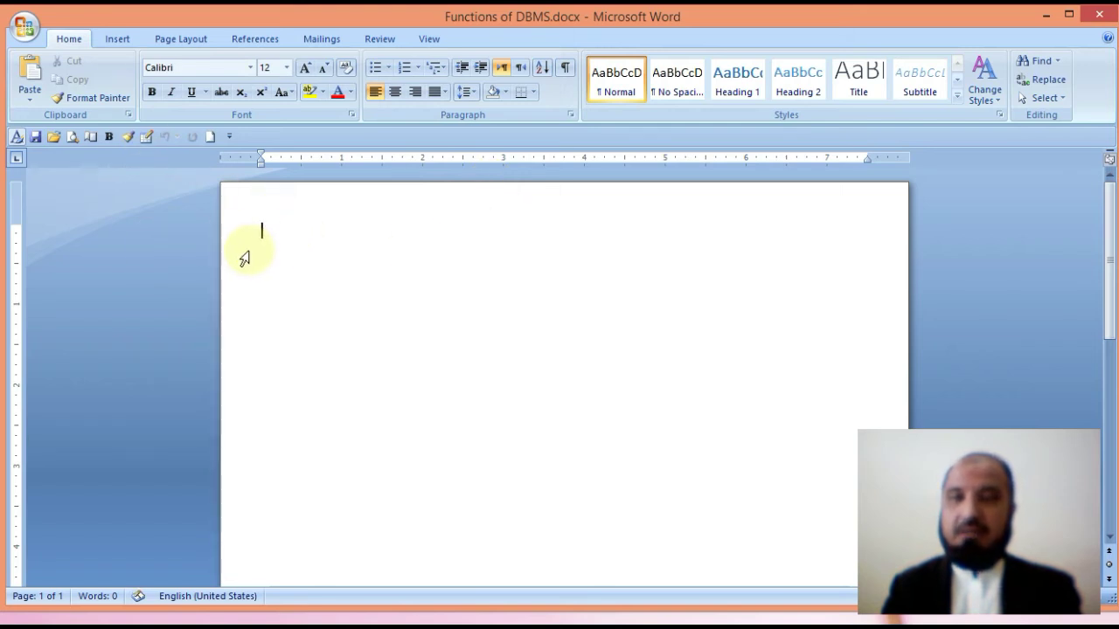
type("Functin")
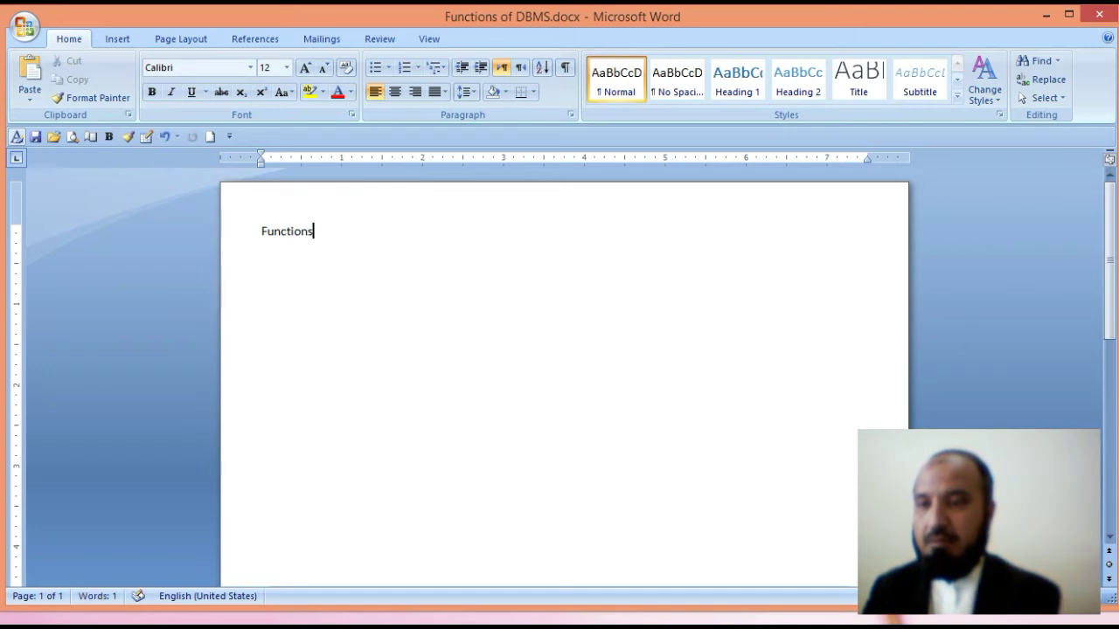
type("ns of DBMS")
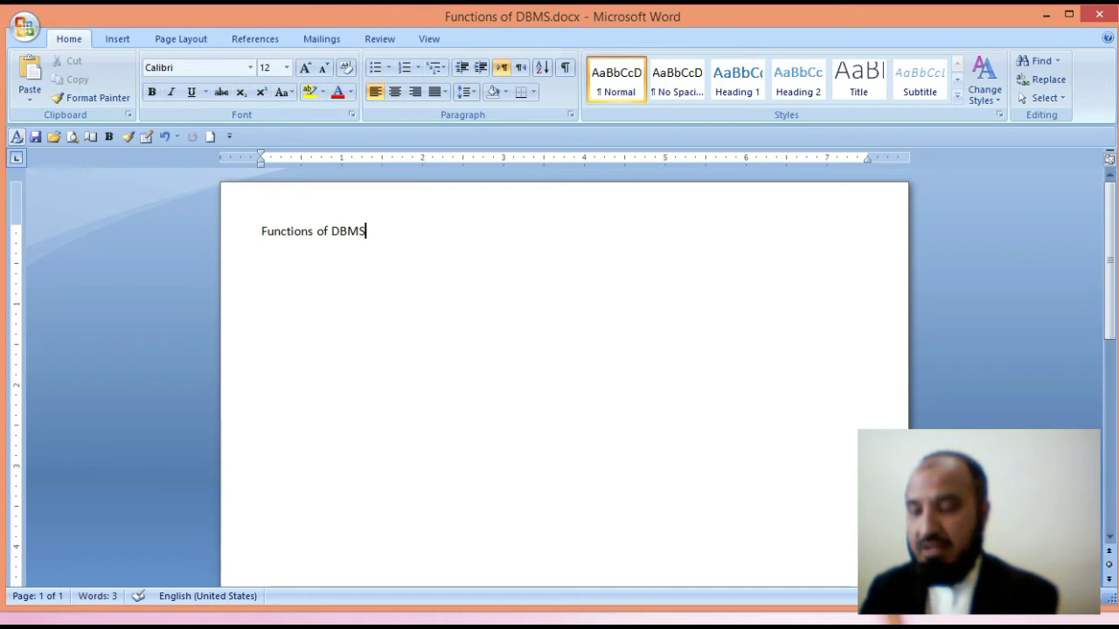